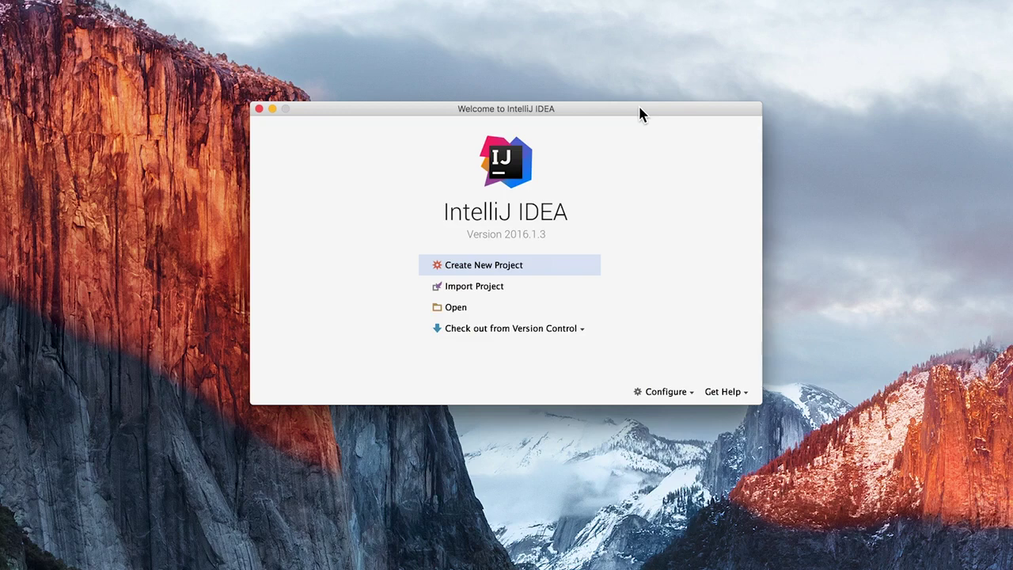
Step: Open the default project structure settings that apply to all new projects
{"action": "left_click", "coordinate": [670, 395]}
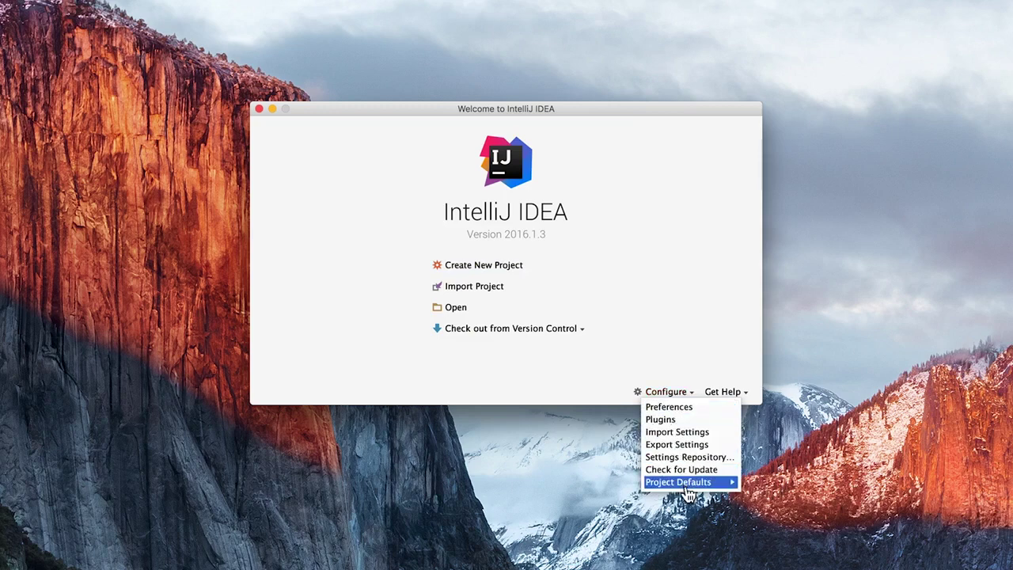
{"action": "mouse_move", "coordinate": [687, 489]}
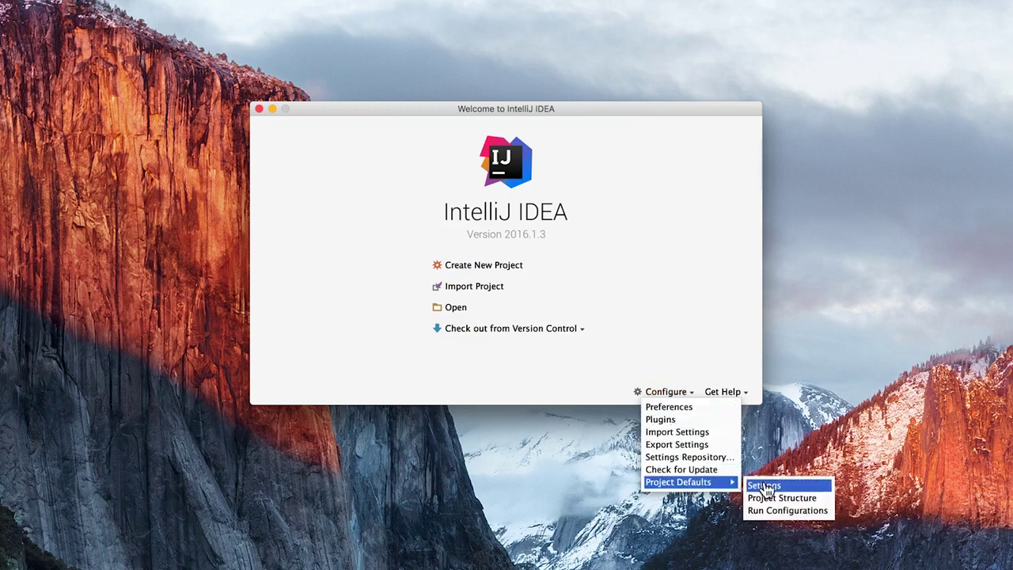
{"action": "left_click", "coordinate": [805, 499]}
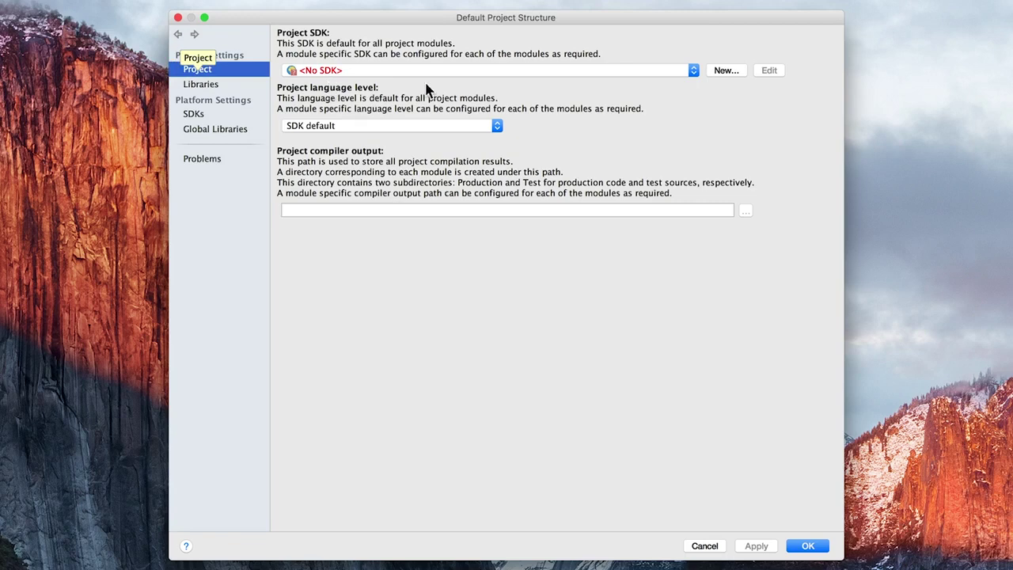
Step: Add the JDK at /Library/Java/JavaVirtualMachines/jdk1.8.0_77.jdk/Contents/Home as the default project SDK
{"action": "left_click", "coordinate": [722, 72]}
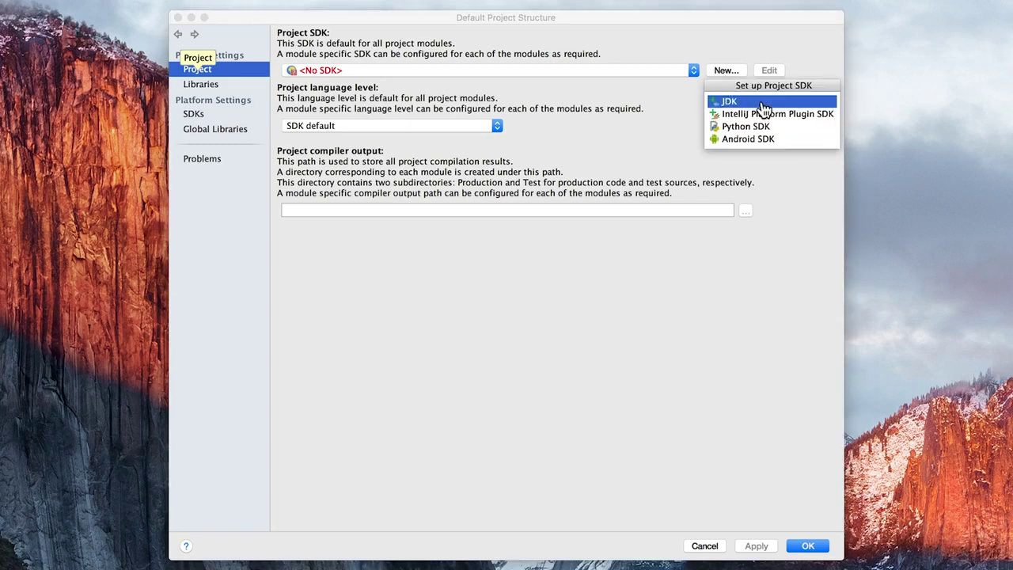
{"action": "left_click", "coordinate": [761, 103]}
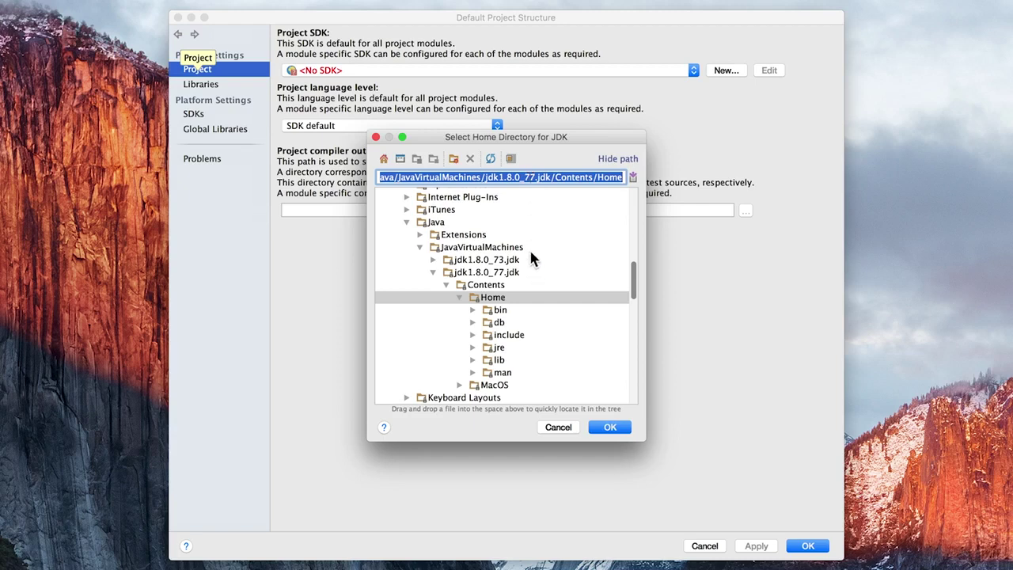
{"action": "scroll", "coordinate": [476, 307], "scroll_direction": "up", "scroll_amount": 10}
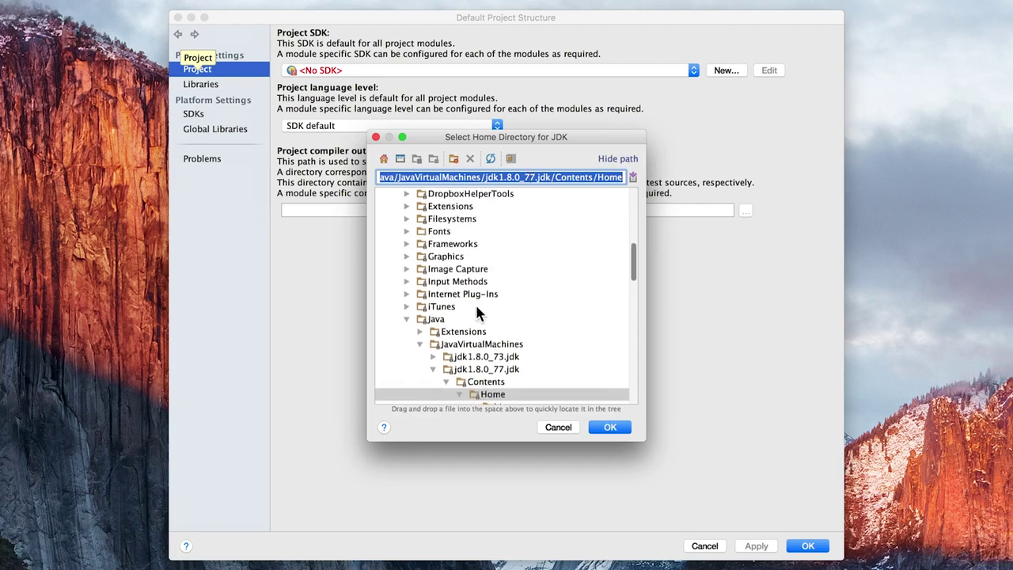
{"action": "scroll", "coordinate": [477, 306], "scroll_direction": "up", "scroll_amount": 3}
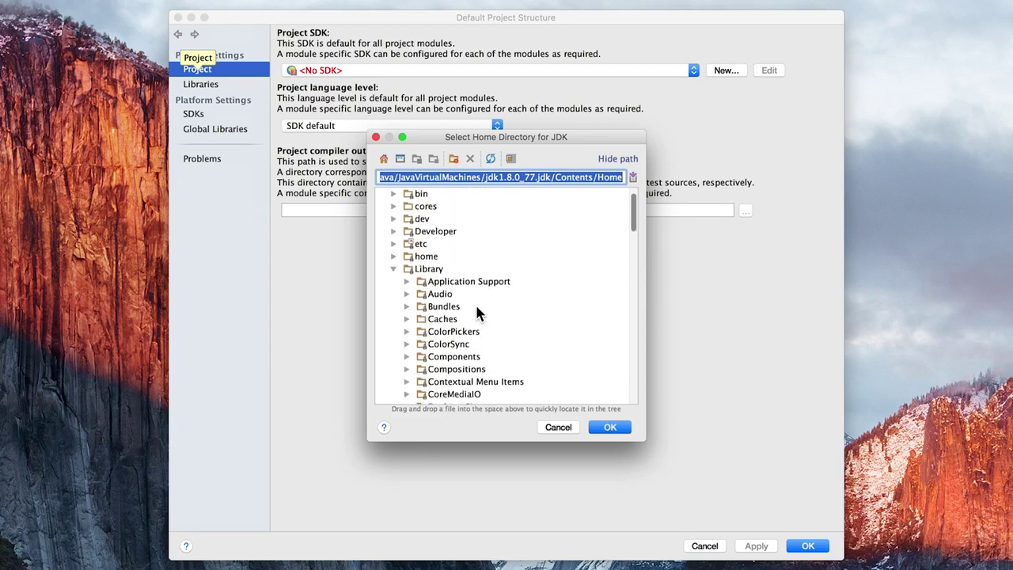
{"action": "scroll", "coordinate": [428, 278], "scroll_direction": "up", "scroll_amount": 2}
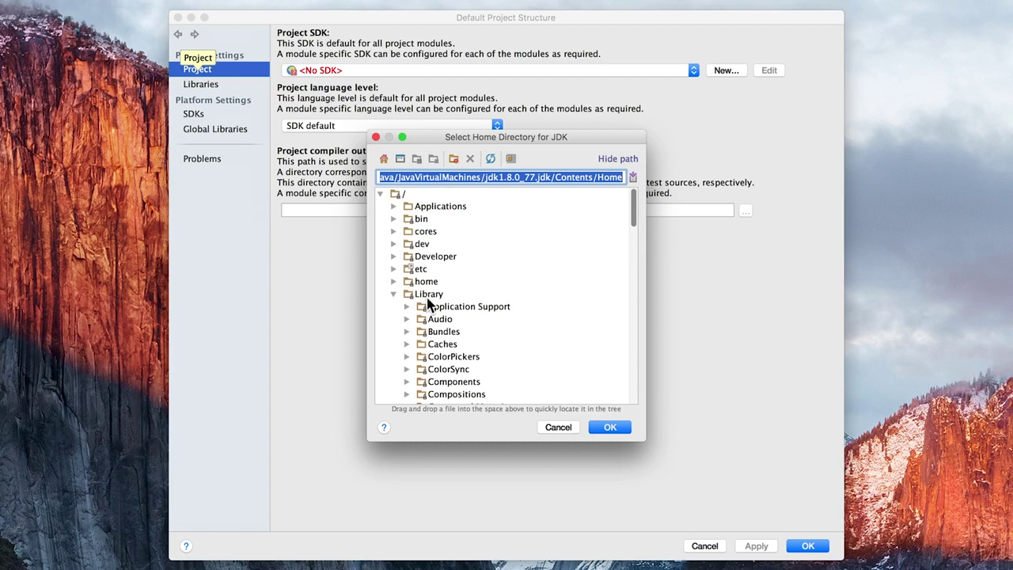
{"action": "scroll", "coordinate": [428, 303], "scroll_direction": "down", "scroll_amount": 3}
{"action": "scroll", "coordinate": [428, 301], "scroll_direction": "down", "scroll_amount": 10}
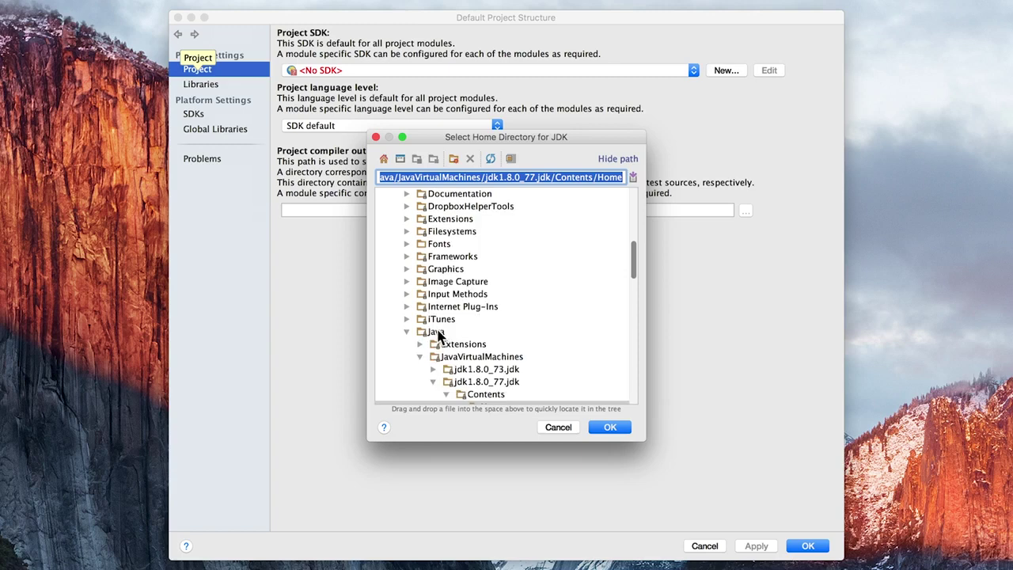
{"action": "scroll", "coordinate": [466, 366], "scroll_direction": "down", "scroll_amount": 2}
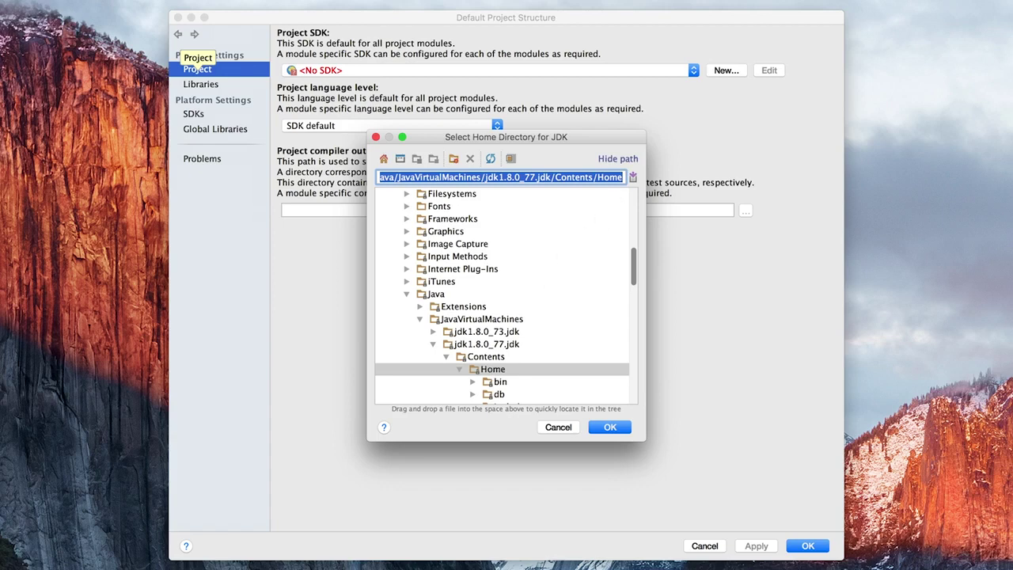
{"action": "left_click", "coordinate": [603, 178]}
{"action": "key", "text": "Home"}
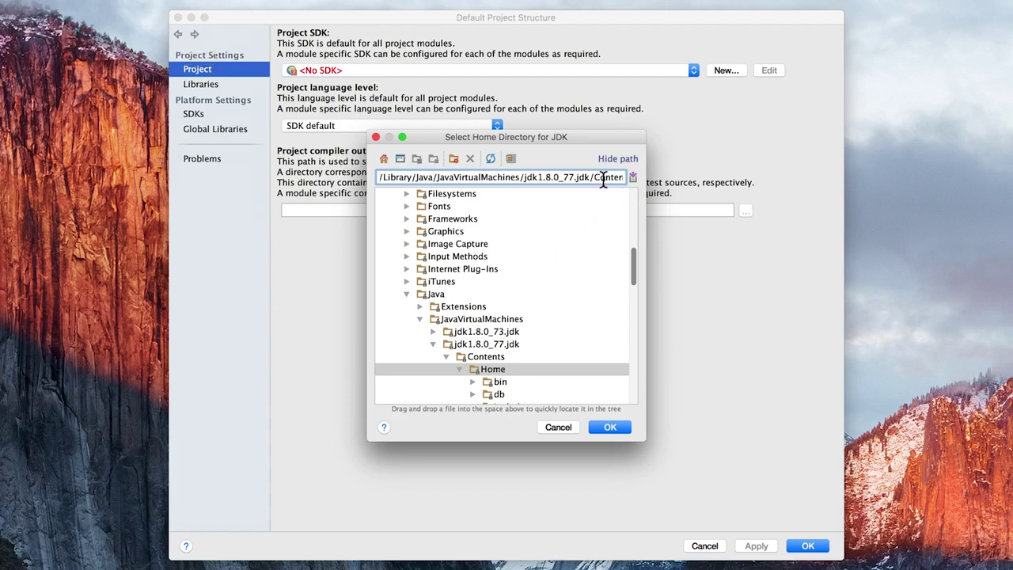
{"action": "key", "text": "End"}
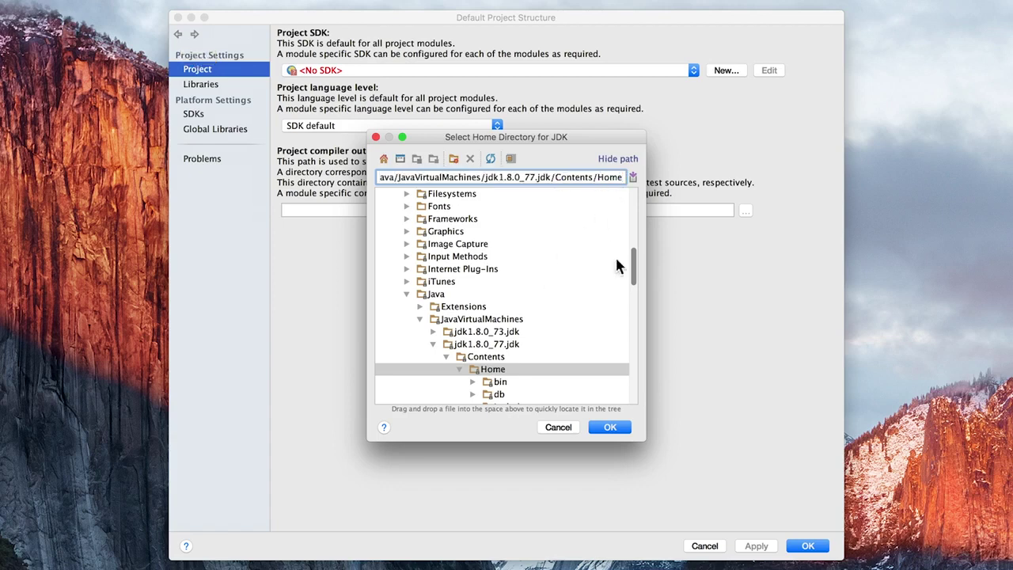
{"action": "left_click", "coordinate": [611, 428]}
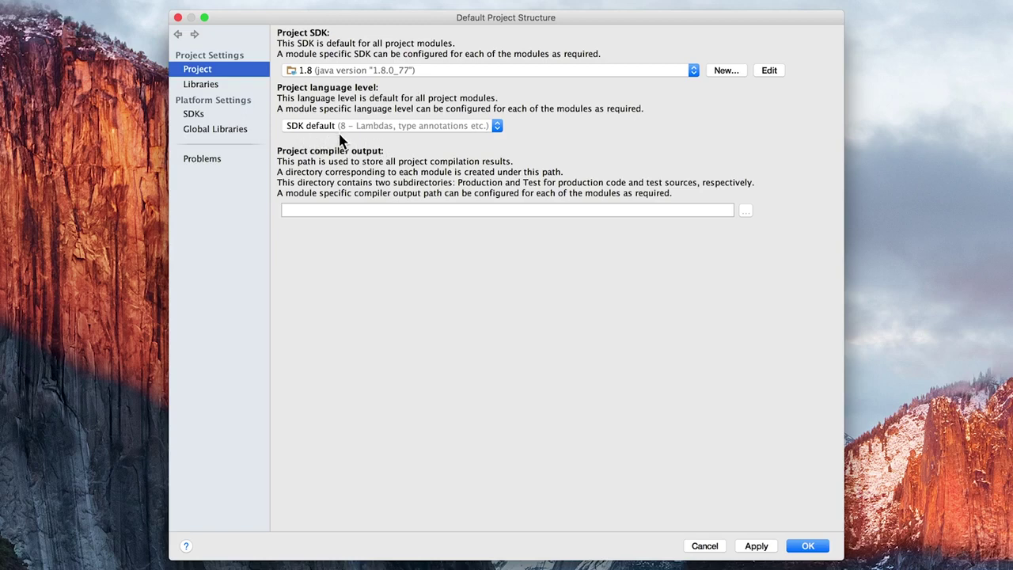
Step: Set the project language level to SDK default (8 – Lambdas, type annotations etc.) and save the default project structure
{"action": "left_click", "coordinate": [497, 126]}
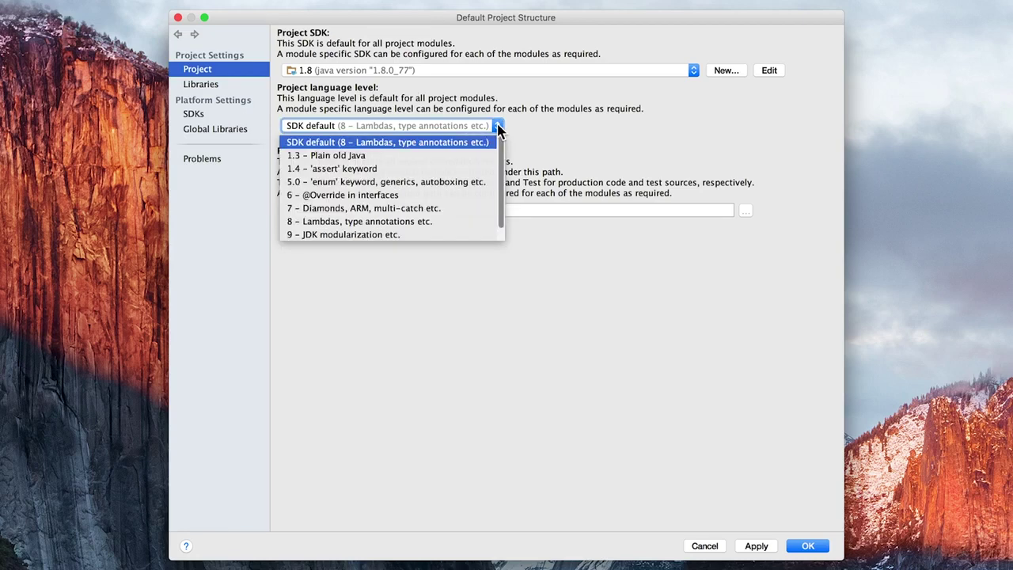
{"action": "left_click", "coordinate": [426, 224]}
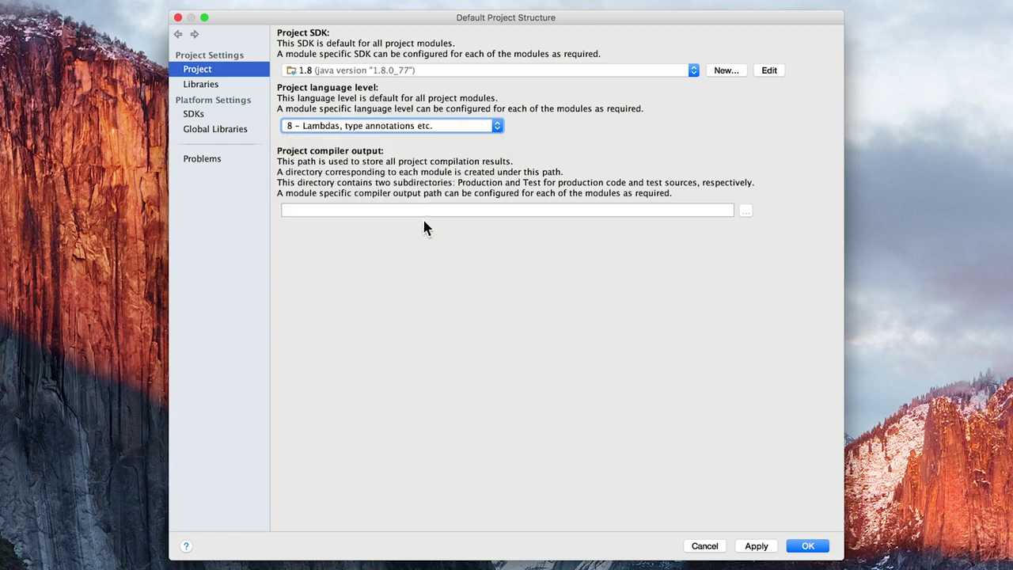
{"action": "left_click", "coordinate": [495, 129]}
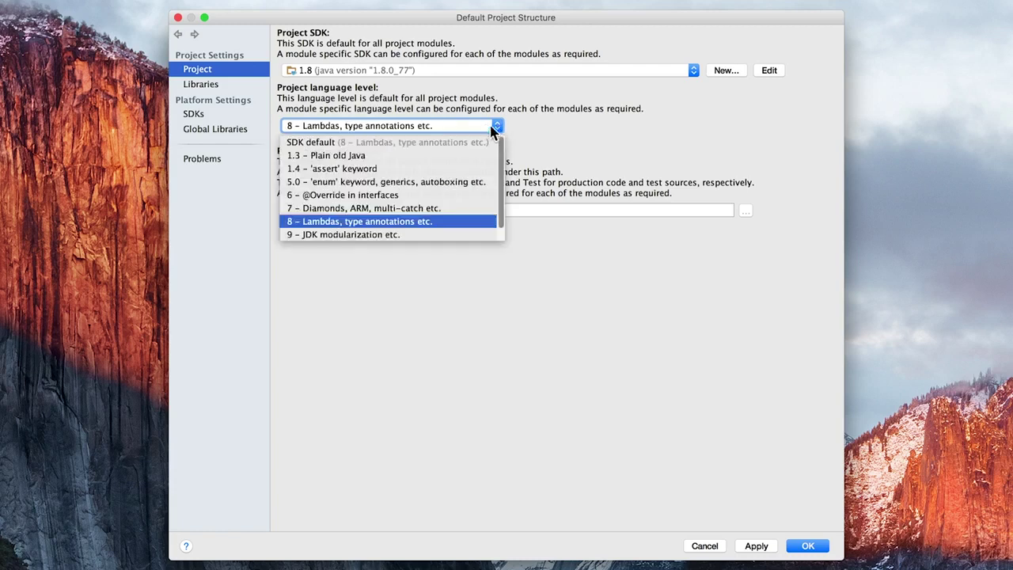
{"action": "left_click", "coordinate": [388, 143]}
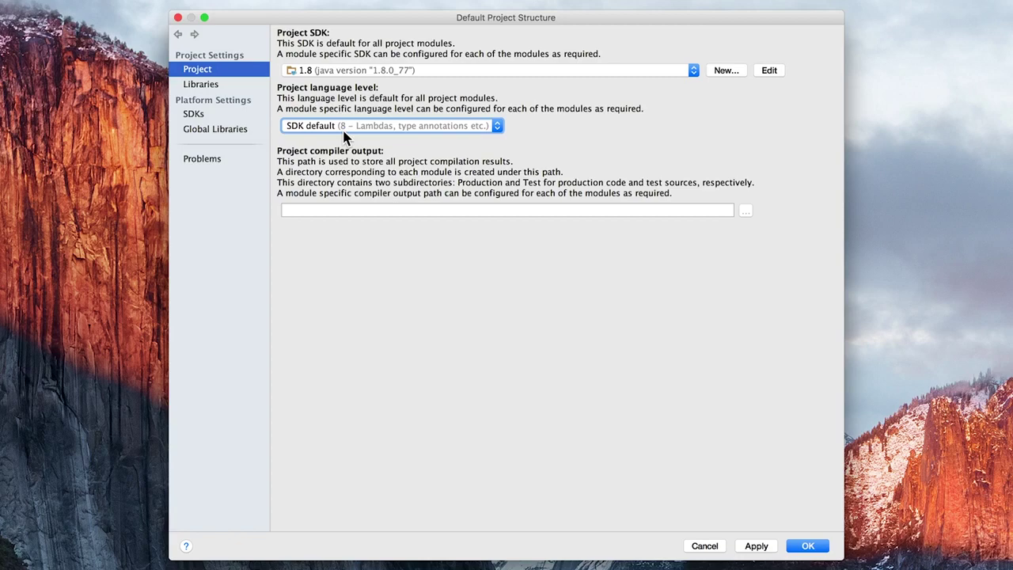
{"action": "left_click", "coordinate": [807, 545]}
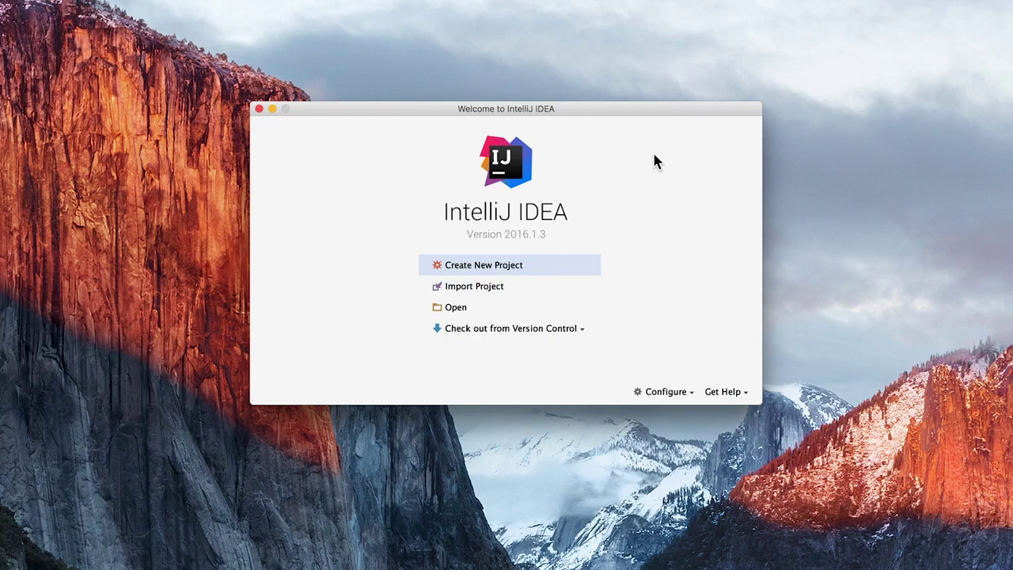
Step: In the default preferences, enable showing line numbers in the editor's general appearance settings and apply the change
{"action": "left_click", "coordinate": [669, 396]}
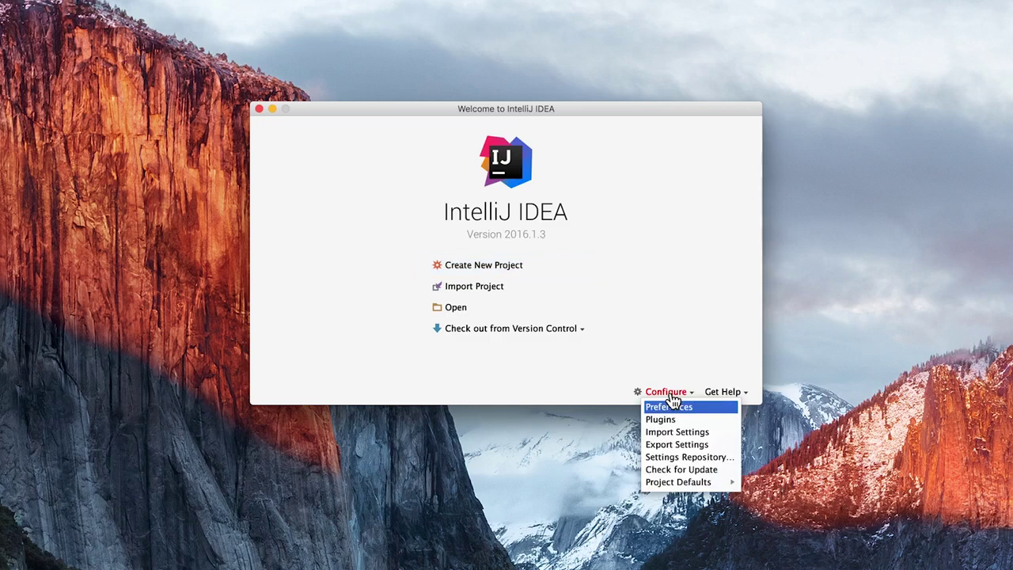
{"action": "left_click", "coordinate": [710, 411]}
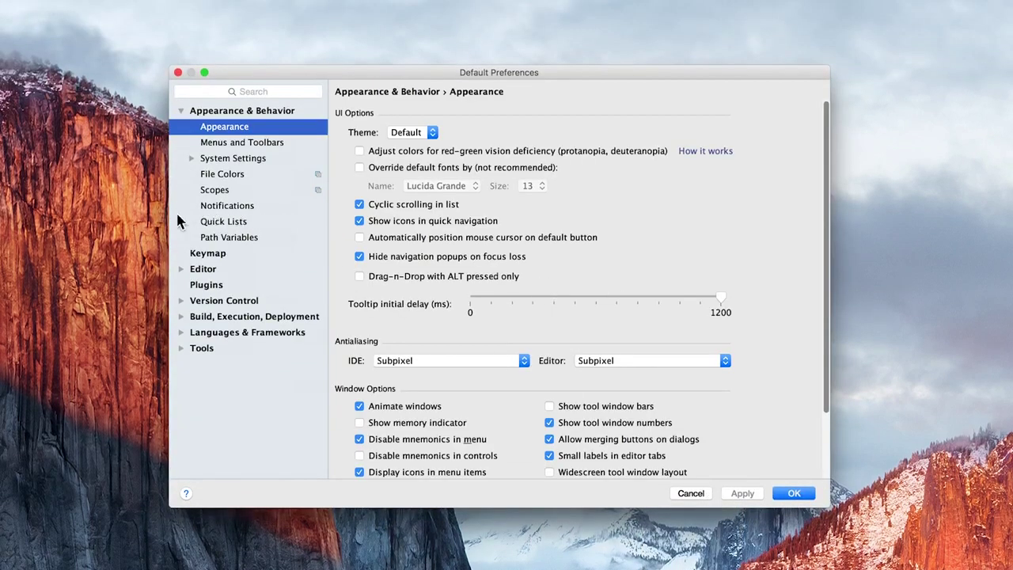
{"action": "left_click", "coordinate": [181, 270]}
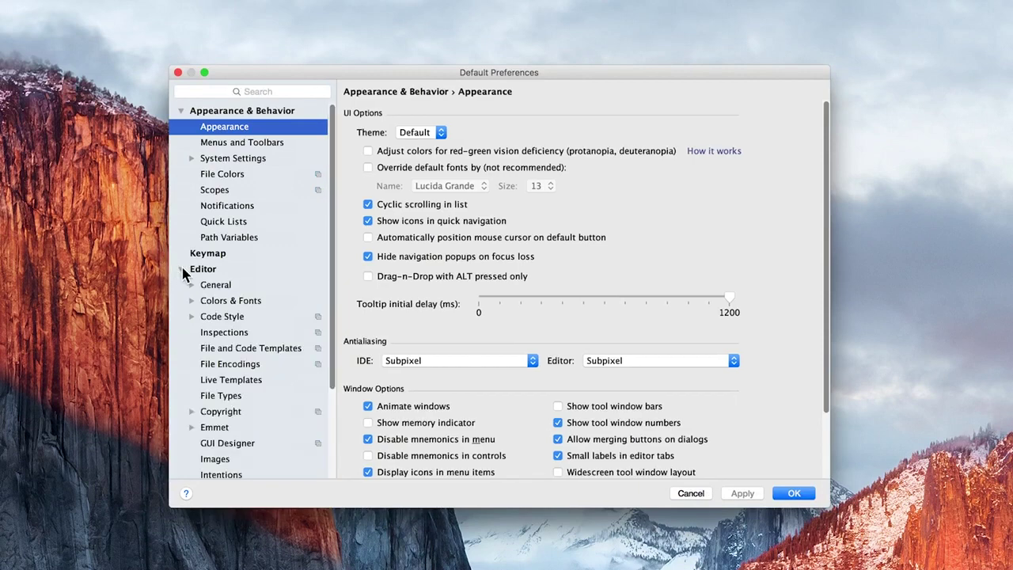
{"action": "left_click", "coordinate": [225, 289]}
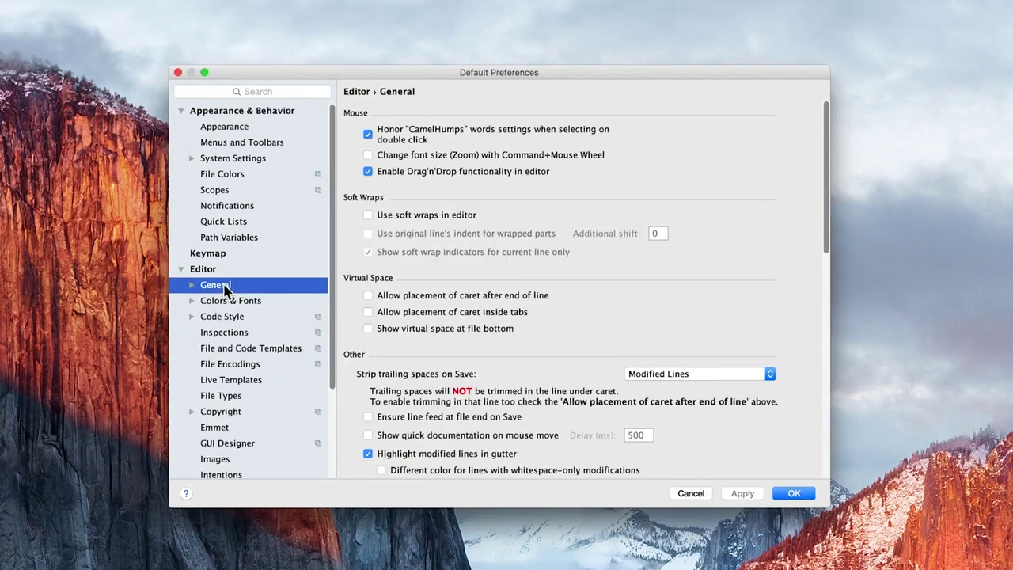
{"action": "left_click", "coordinate": [193, 287]}
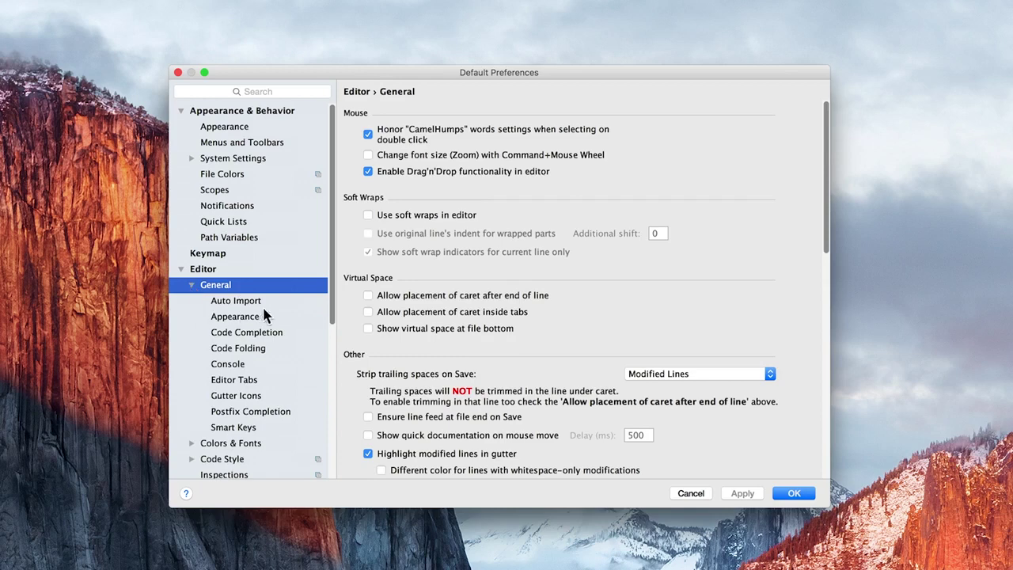
{"action": "left_click", "coordinate": [246, 317]}
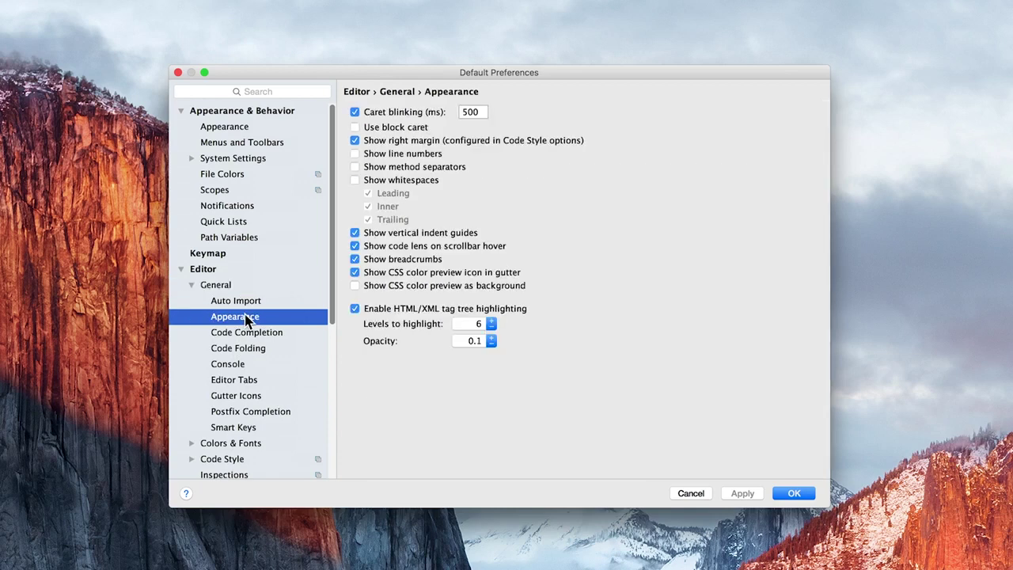
{"action": "left_click", "coordinate": [355, 154]}
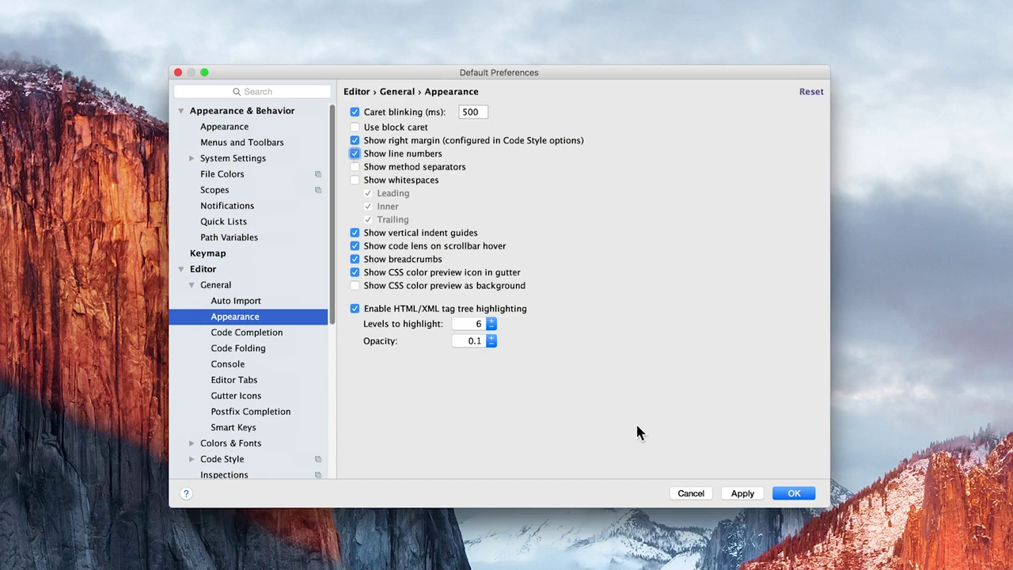
{"action": "left_click", "coordinate": [740, 493]}
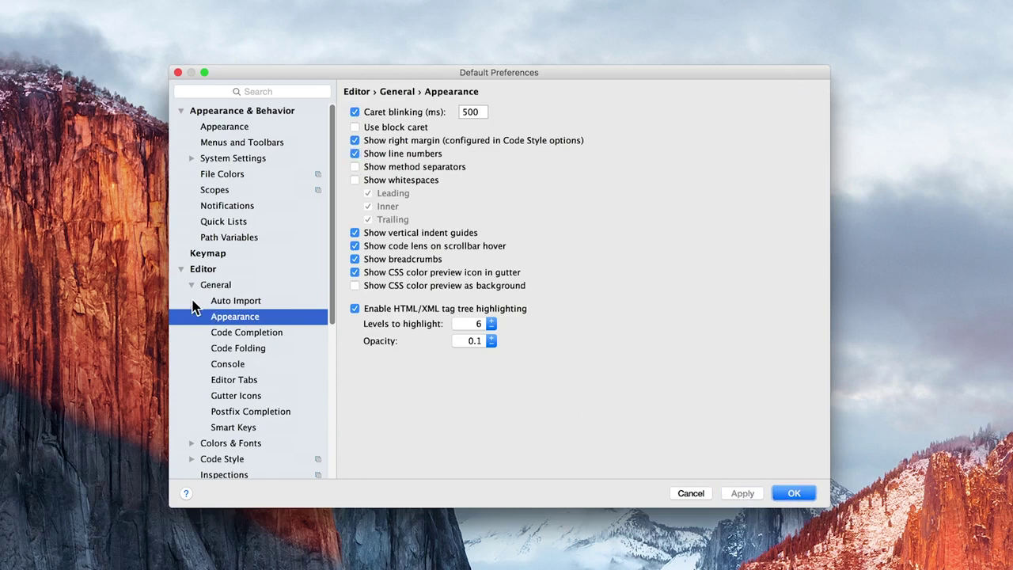
Step: Enable optimizing imports on the fly and adding unambiguous imports on the fly for Java, and save the preferences
{"action": "left_click", "coordinate": [240, 302]}
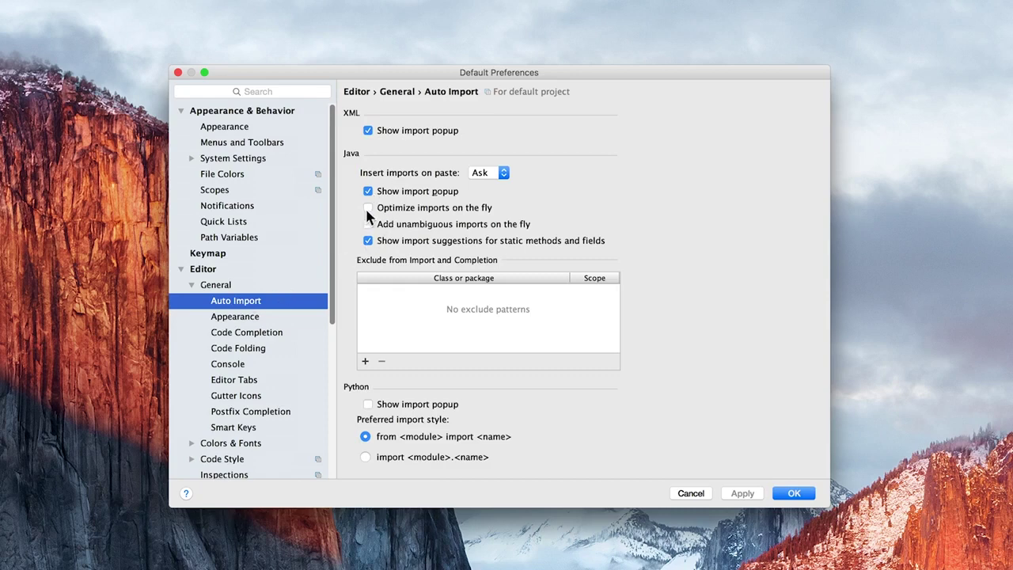
{"action": "left_click", "coordinate": [368, 209]}
{"action": "left_click", "coordinate": [368, 225]}
{"action": "left_click", "coordinate": [752, 499]}
{"action": "left_click", "coordinate": [788, 493]}
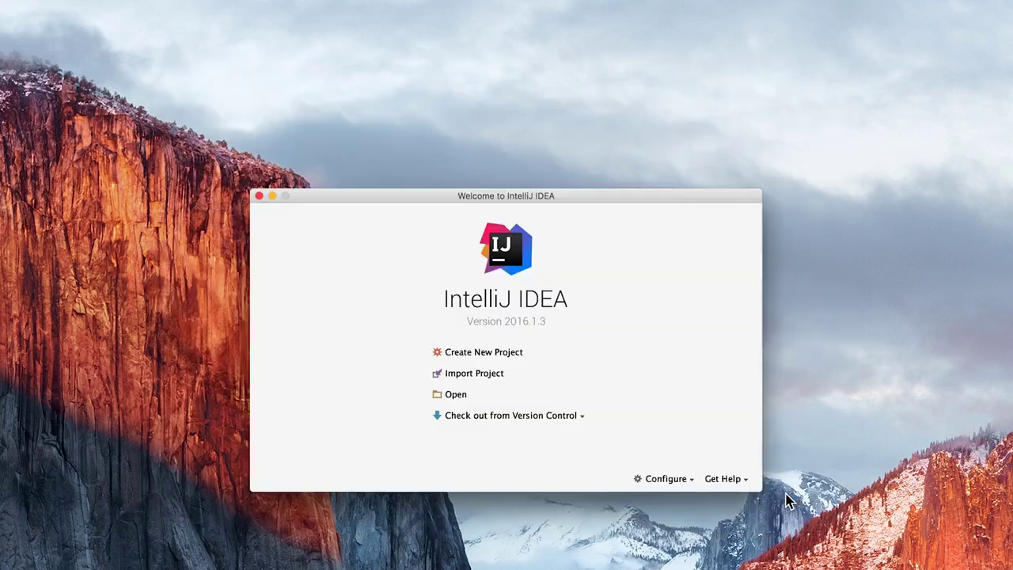